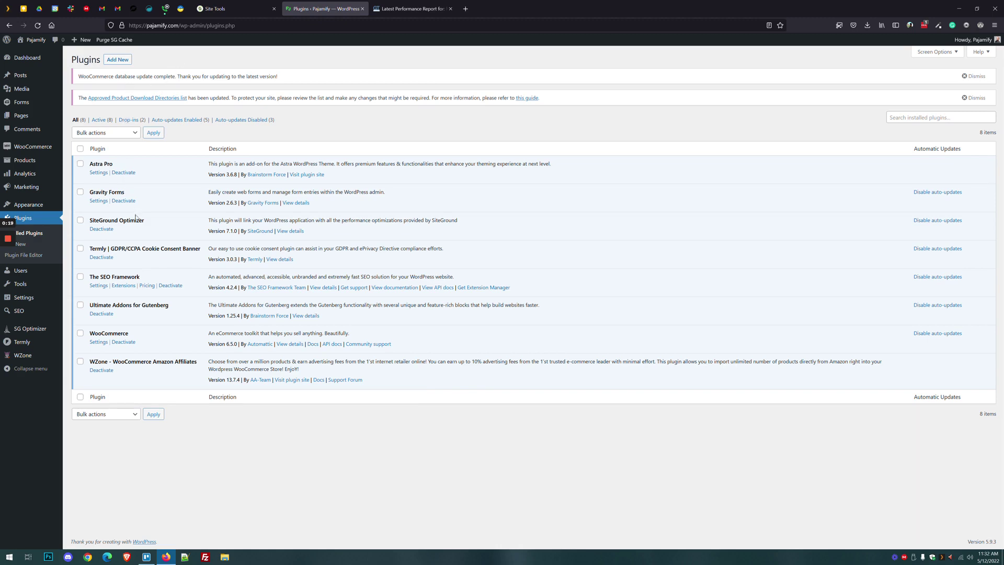
Step: Find the SiteGround Security plugin in the WordPress plugin directory, then install and activate it
left_click(115, 60)
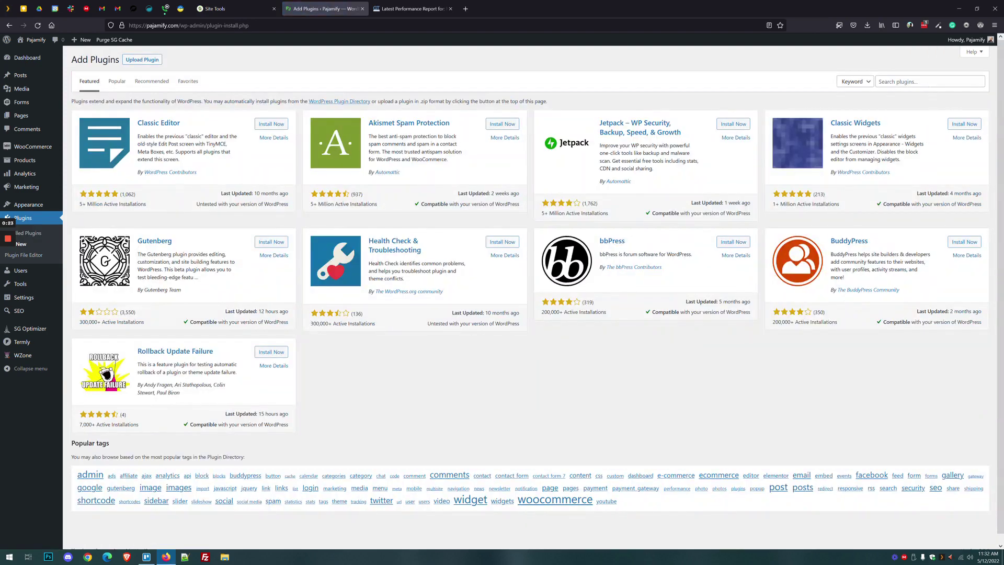
left_click(930, 81)
type("SiteGround Security")
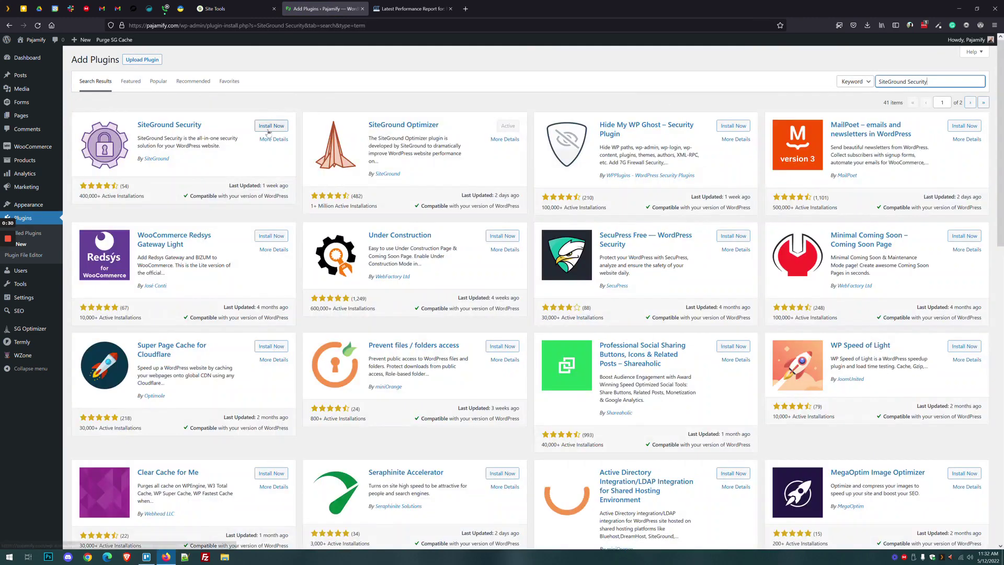
left_click(263, 127)
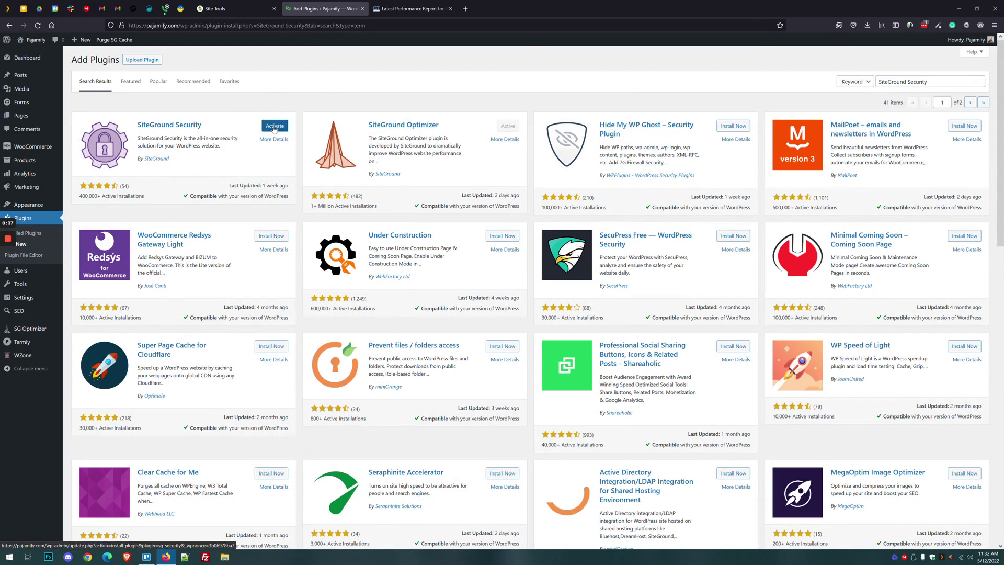
left_click(273, 127)
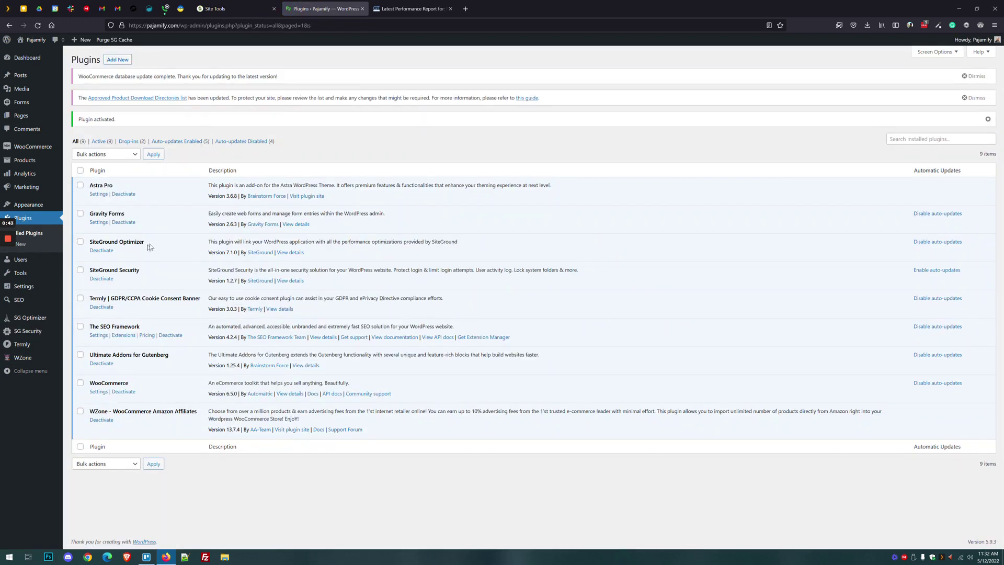
Step: Open the SG Security dashboard and review the recent activity of registered and unknown visitors
mouse_move(27, 334)
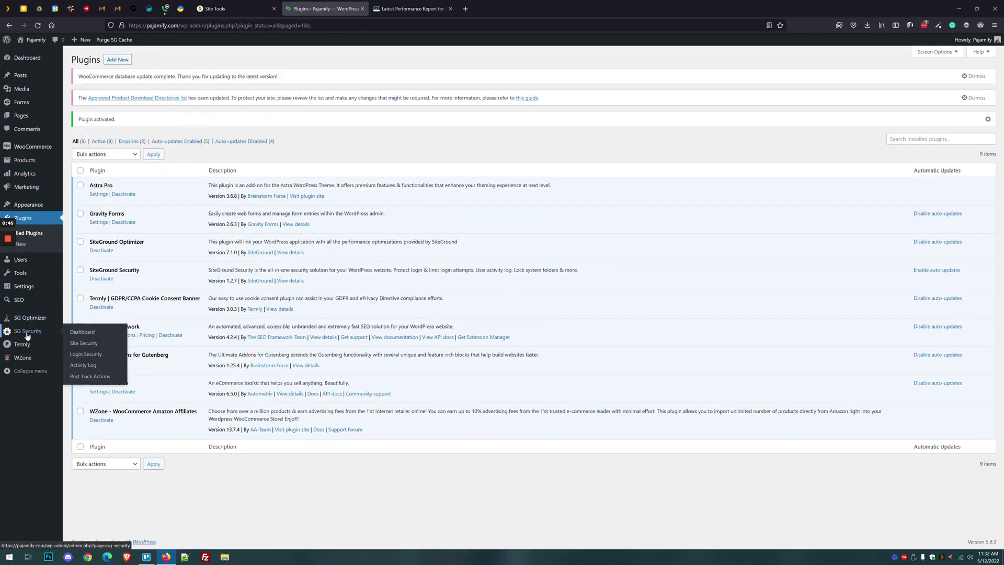
left_click(23, 335)
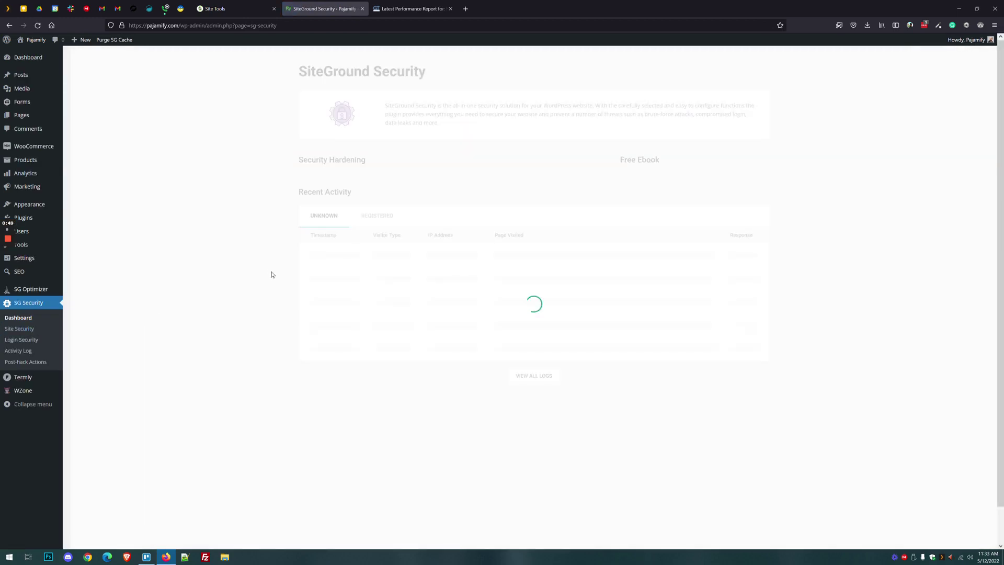
scroll(265, 283, "down", 1)
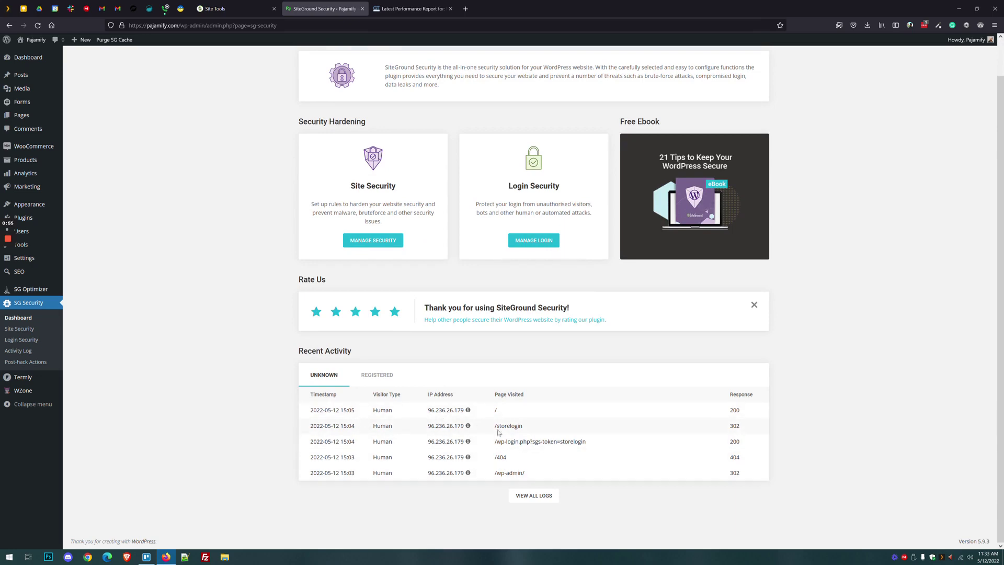
left_click(388, 374)
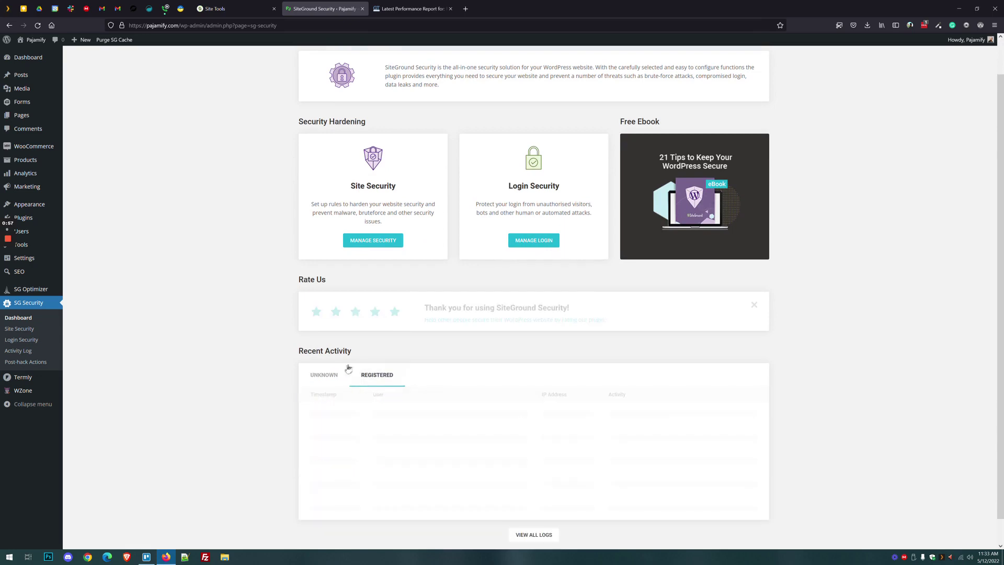
left_click(320, 376)
scroll(276, 347, "up", 2)
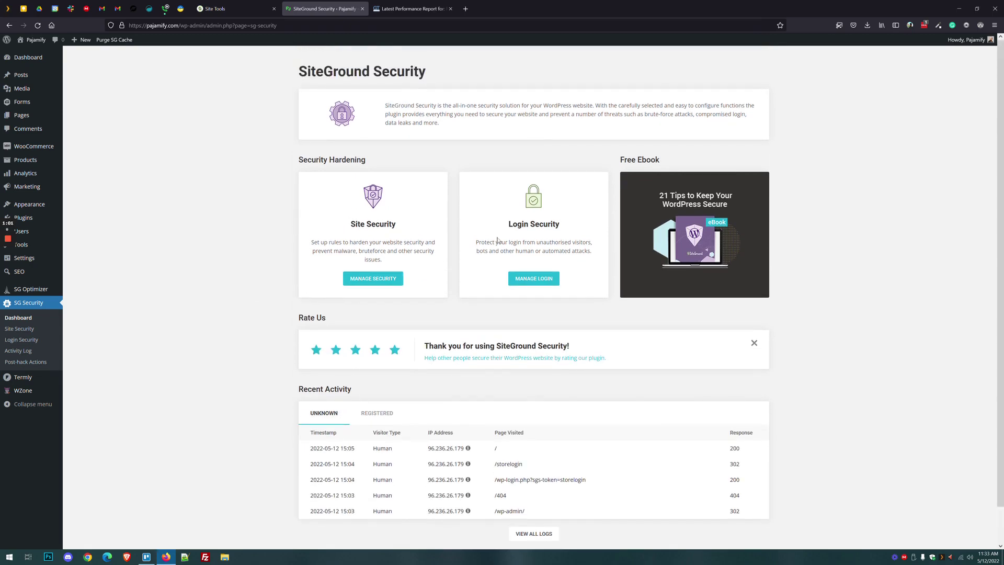
Step: Open the Site Security settings and review the Lock and Protect System Folders option
left_click(357, 277)
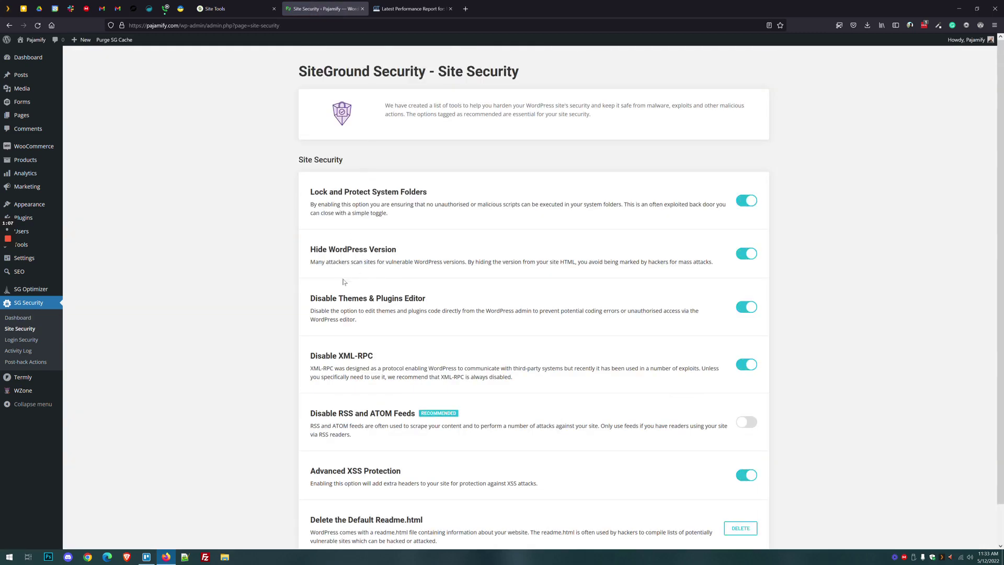
scroll(342, 267, "down", 2)
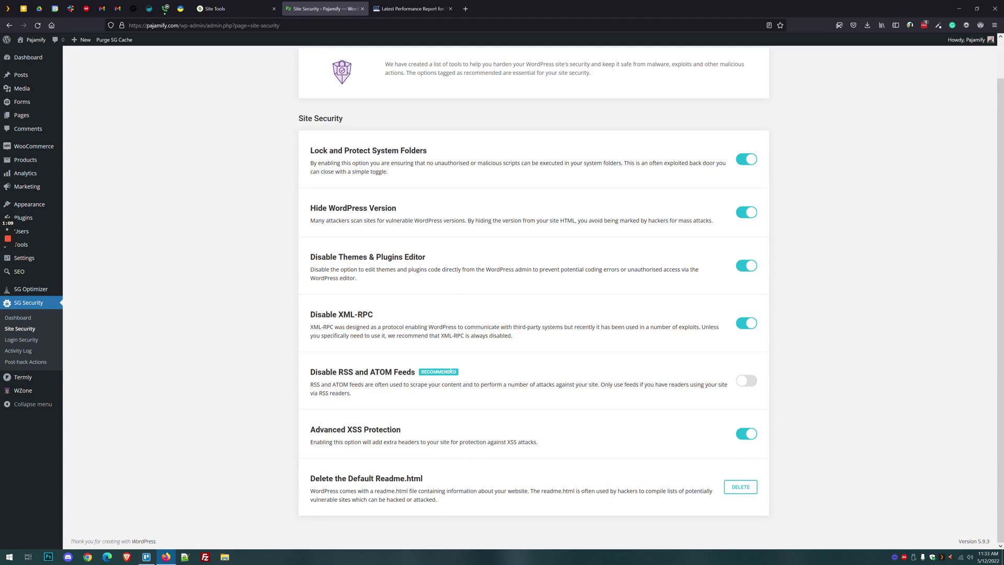
left_click_drag(307, 153, 418, 150)
left_click(417, 151)
Step: Read the Disable Themes & Plugins Editor description, then switch the option off and back on
left_click_drag(428, 260, 323, 258)
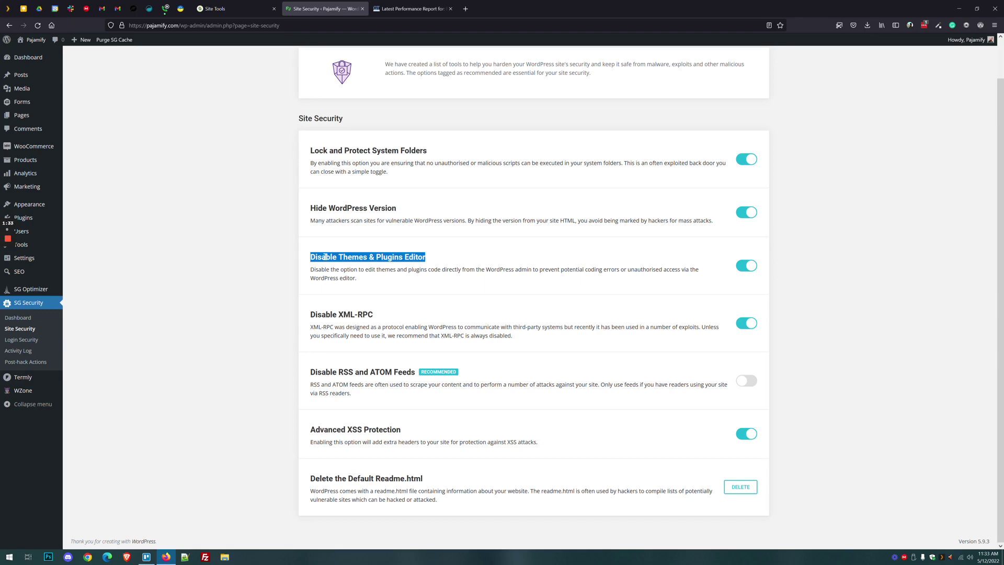
left_click(333, 246)
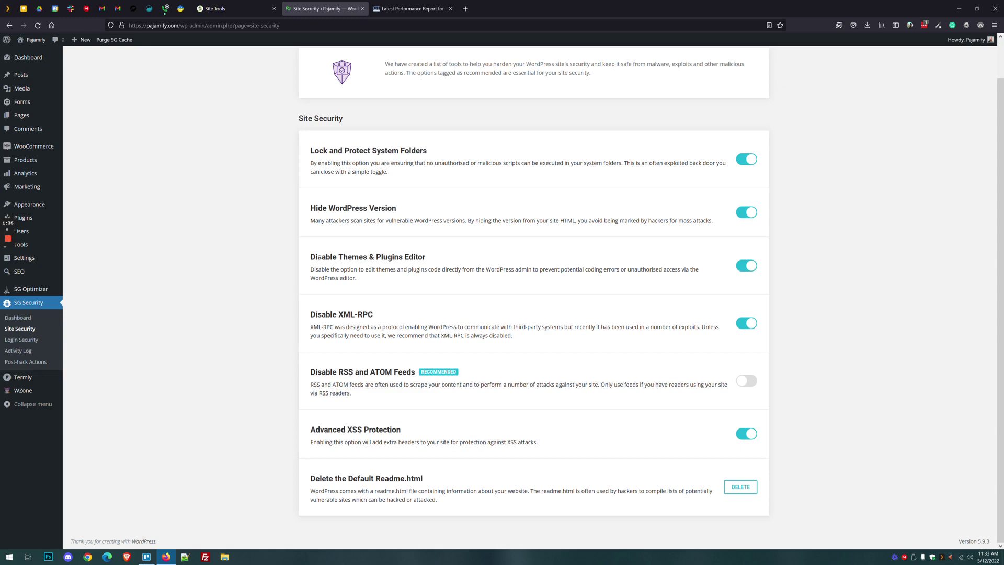
left_click_drag(318, 256, 439, 282)
left_click(395, 278)
left_click_drag(377, 282, 305, 270)
left_click(349, 271)
left_click(750, 266)
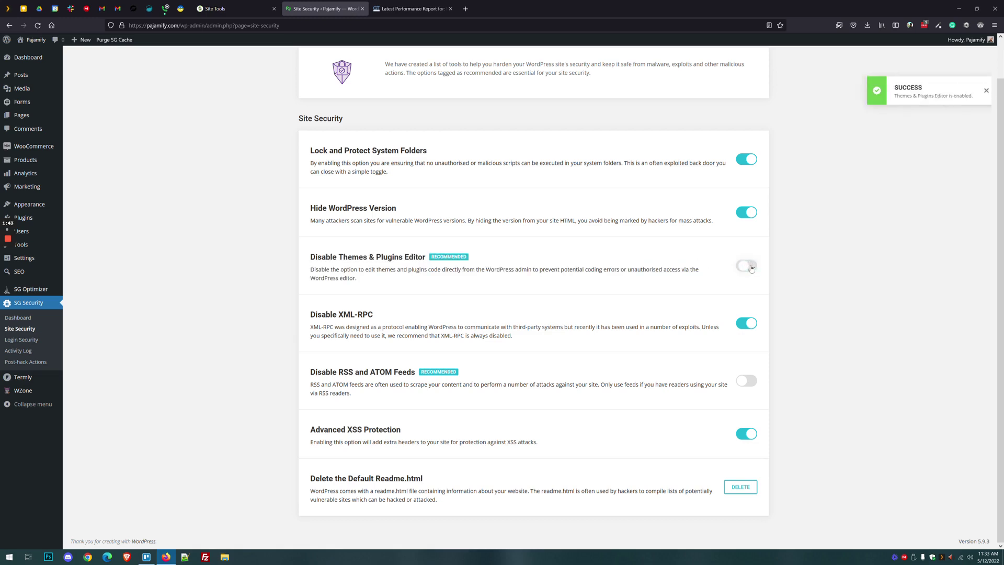
left_click(752, 267)
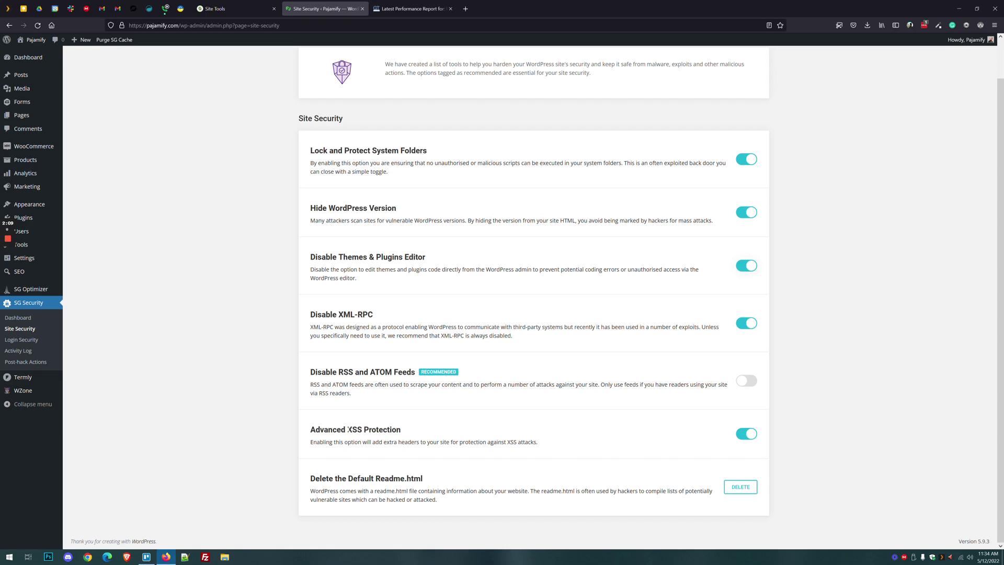
Step: Review the Advanced XSS Protection option and delete the default Readme.html file
left_click_drag(344, 429, 467, 435)
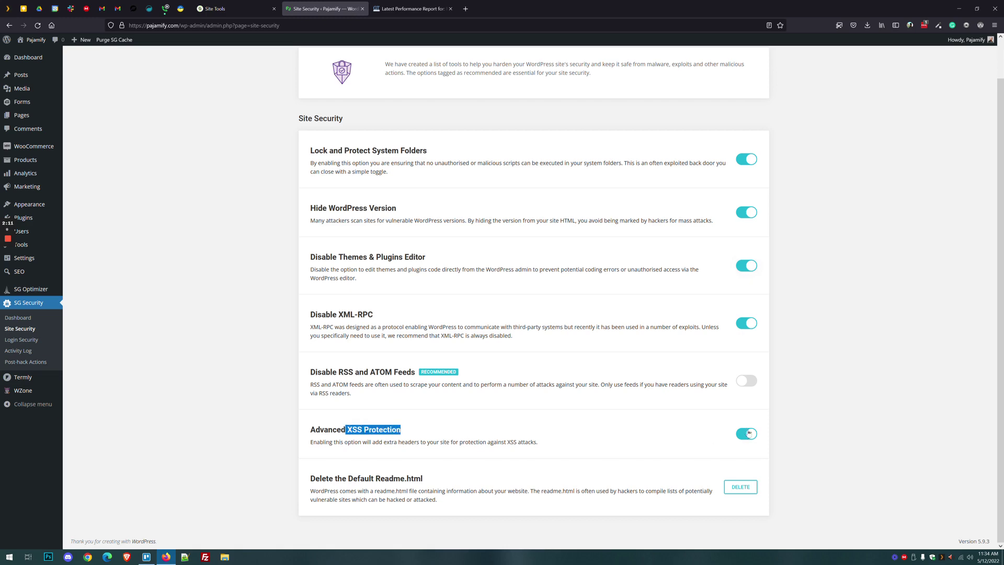
left_click(311, 480)
left_click_drag(311, 479, 447, 481)
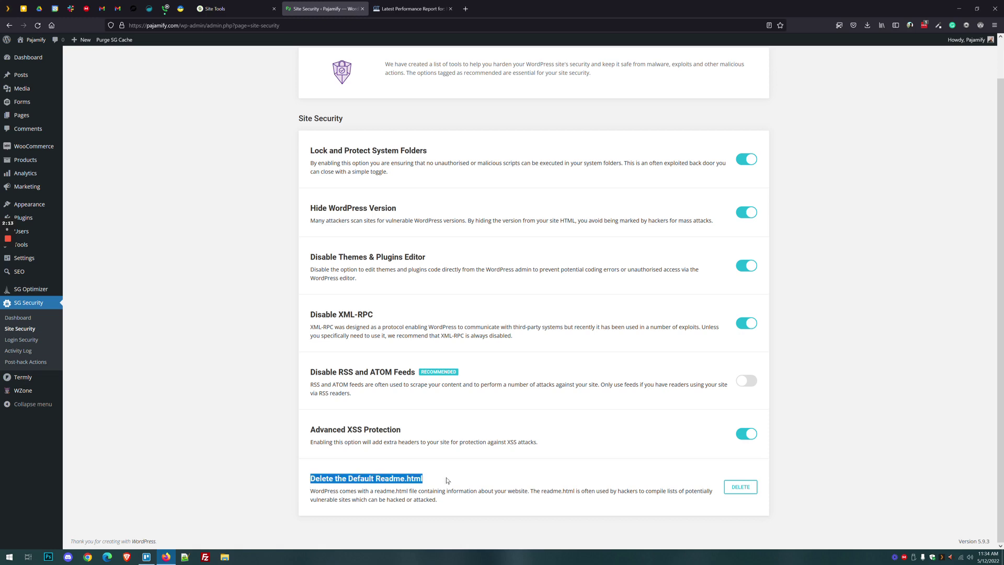
left_click_drag(309, 491, 437, 499)
left_click(437, 498)
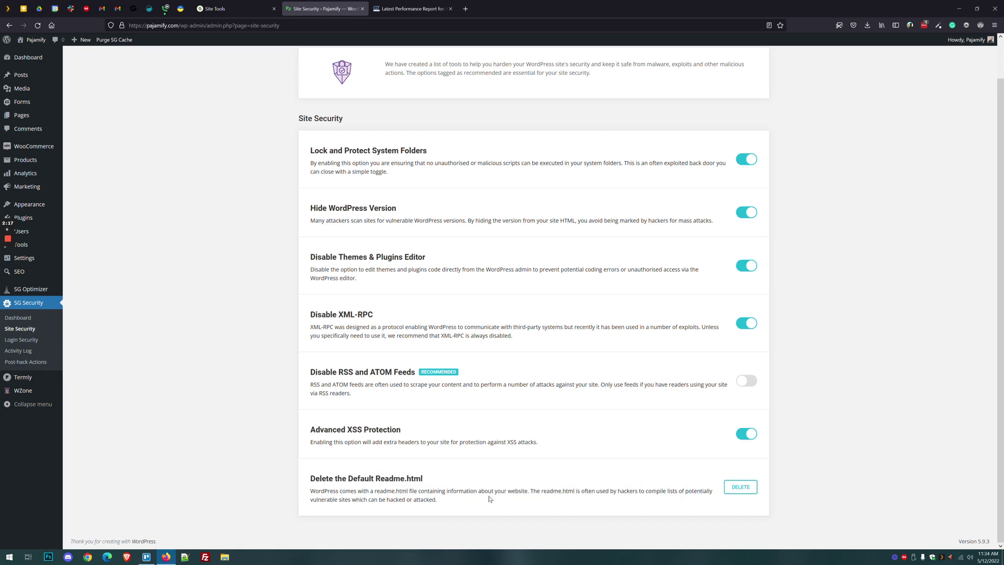
left_click(740, 487)
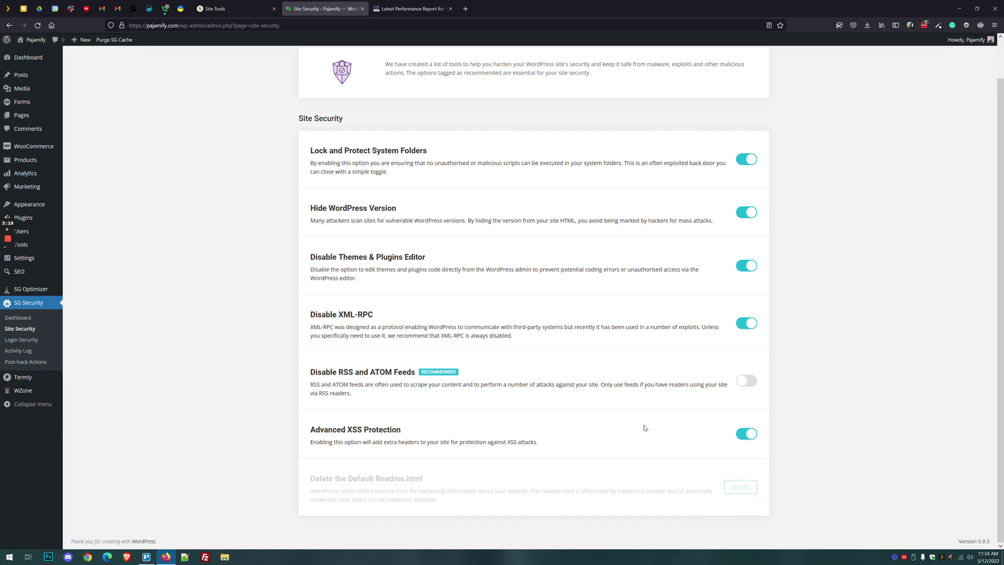
Step: Open the Login Security settings and review the custom login URL, login access, two-factor authentication and common usernames options
left_click(21, 342)
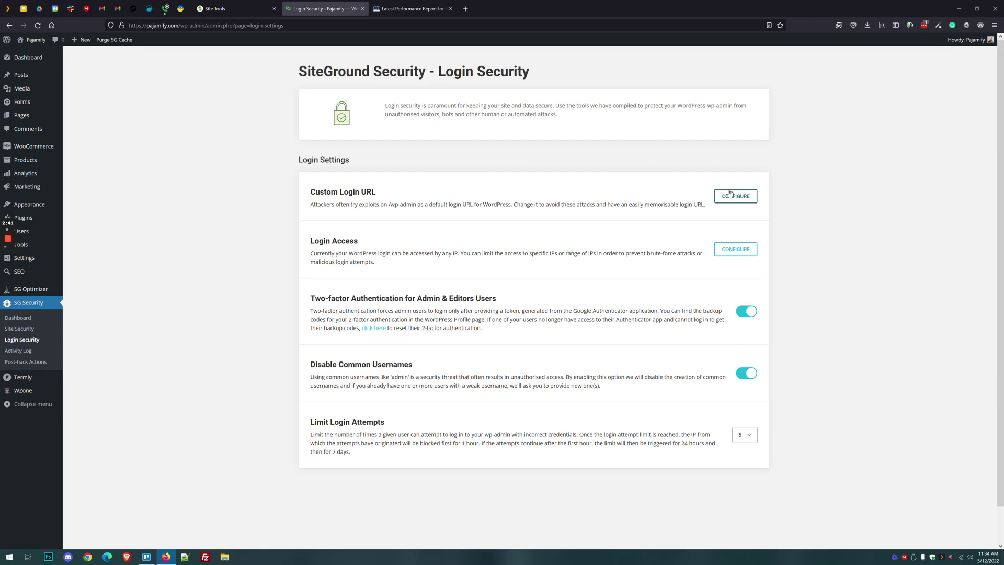
left_click_drag(389, 204, 418, 203)
left_click(413, 200)
left_click_drag(379, 245, 299, 238)
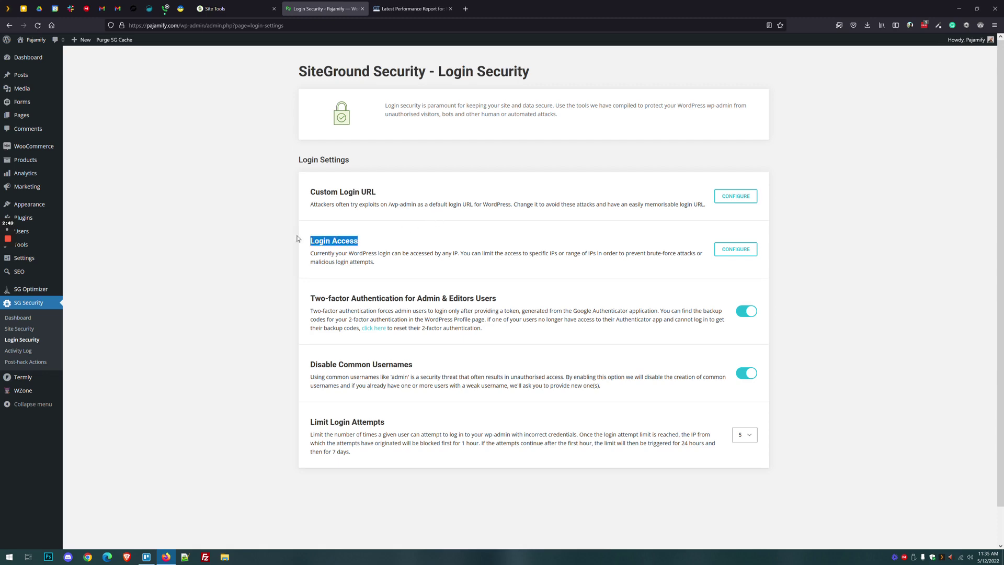
left_click(353, 249)
left_click_drag(311, 298, 505, 302)
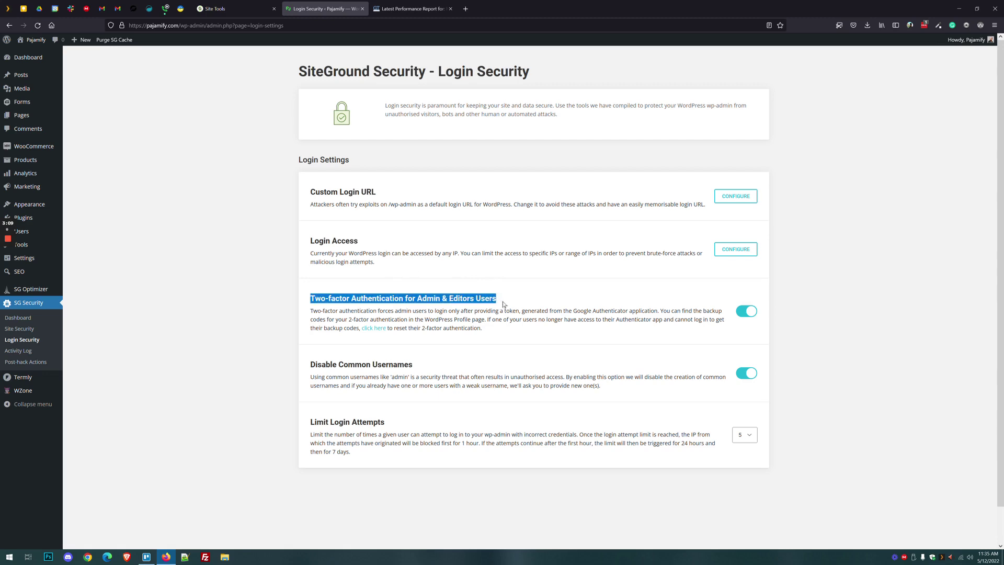
left_click(498, 304)
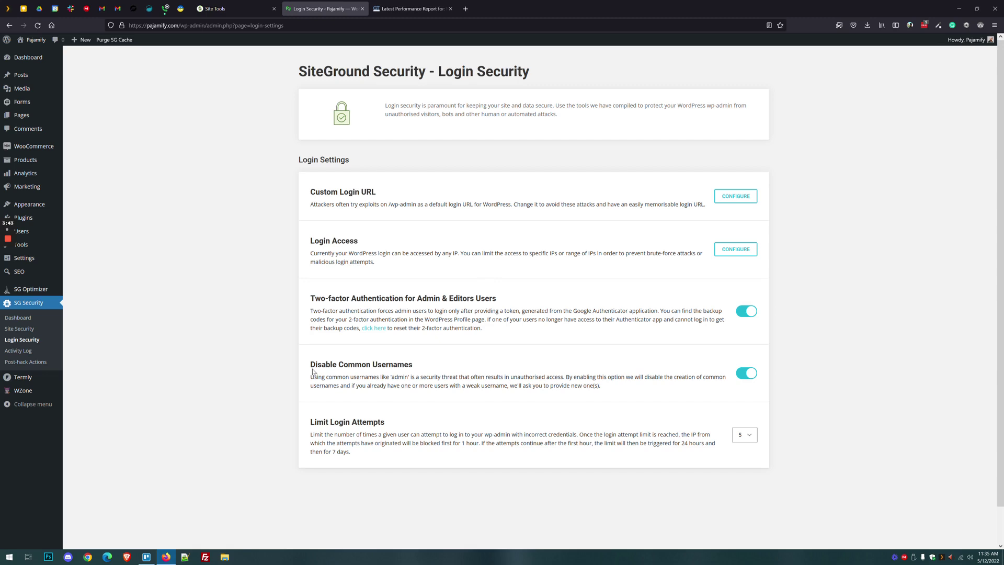
left_click_drag(310, 366, 417, 364)
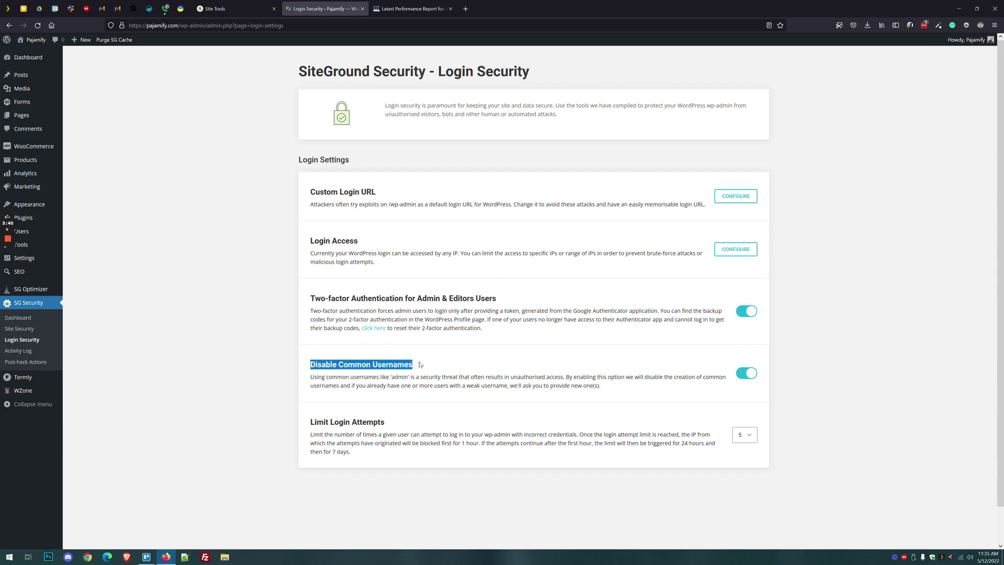
left_click(419, 364)
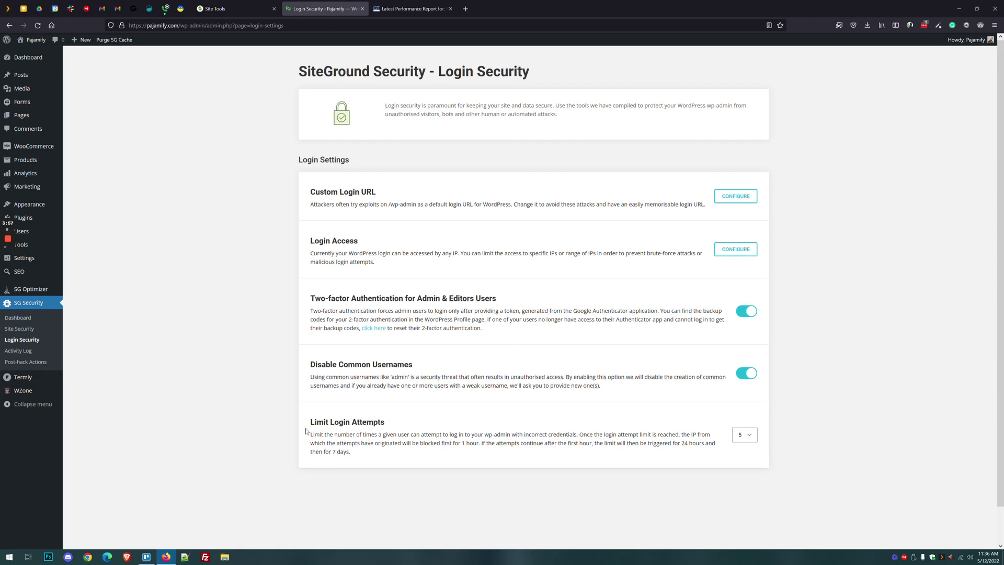
Step: Examine the Limit Login Attempts option and read how long an offending IP is blocked
mouse_move(307, 428)
left_mouse_down()
mouse_move(394, 419)
mouse_move(307, 422)
left_mouse_up()
left_click(390, 424)
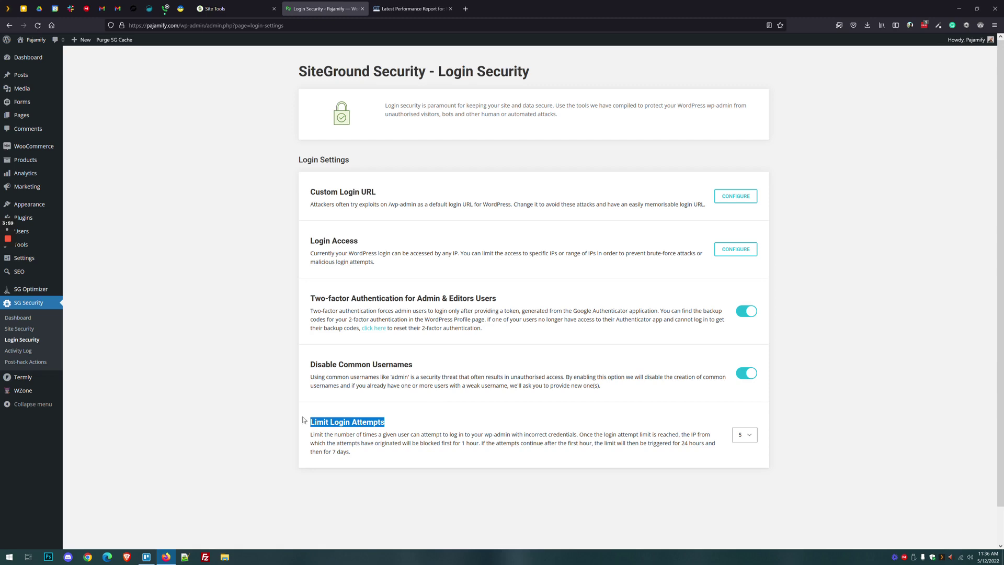
double_click(342, 421)
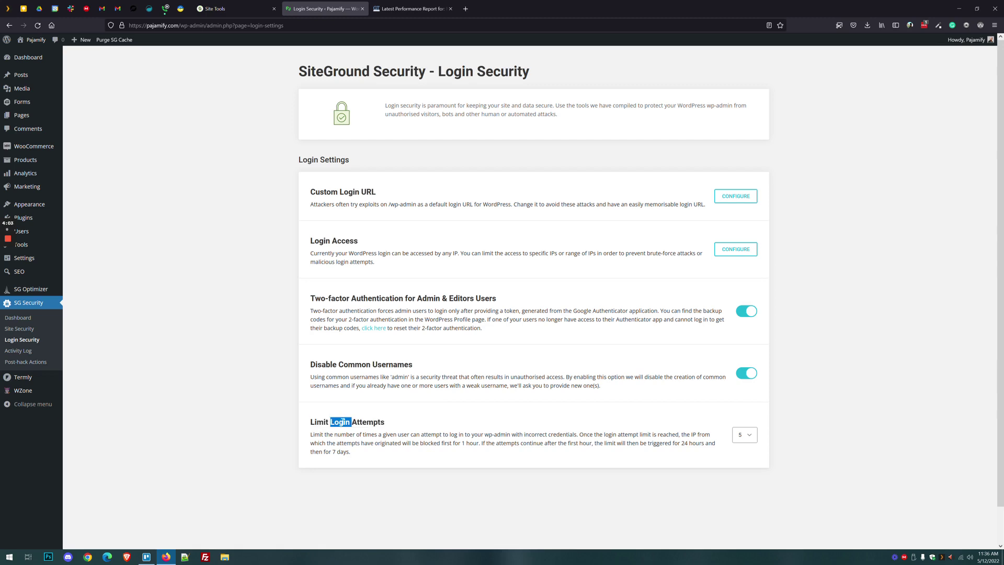
left_click(342, 421)
left_click_drag(390, 425, 305, 424)
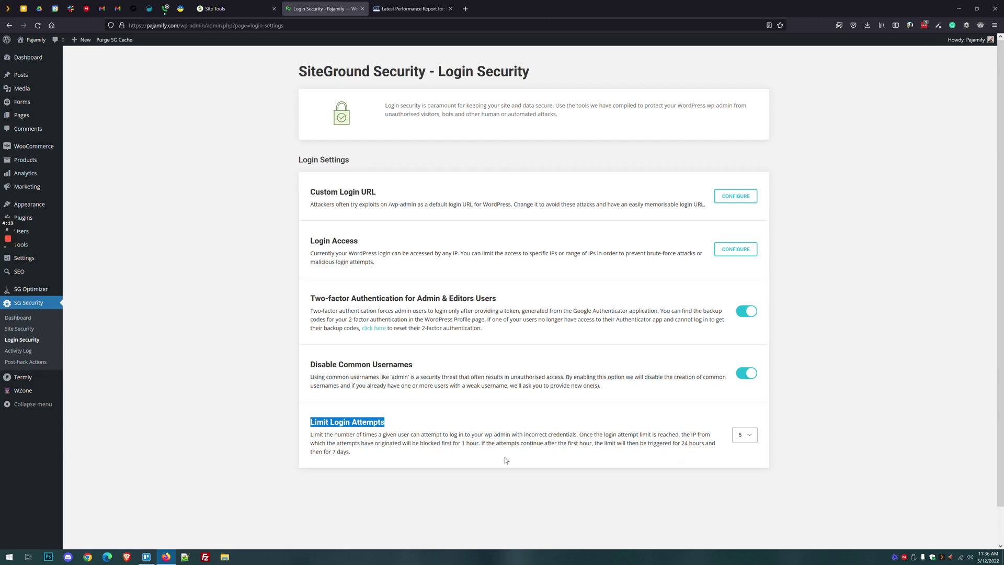
left_click(452, 452)
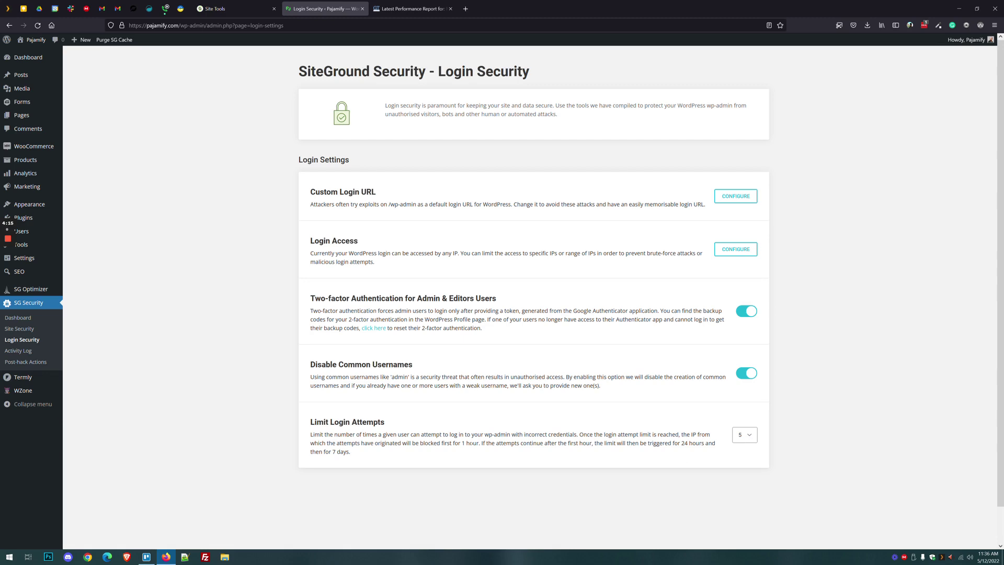
left_click_drag(460, 443, 473, 443)
left_click_drag(681, 442, 712, 443)
left_click(537, 442)
left_click_drag(352, 452, 333, 452)
left_click(383, 459)
Step: Open the Activity Log and view its blocked visitors list and weekly report settings
left_click(36, 354)
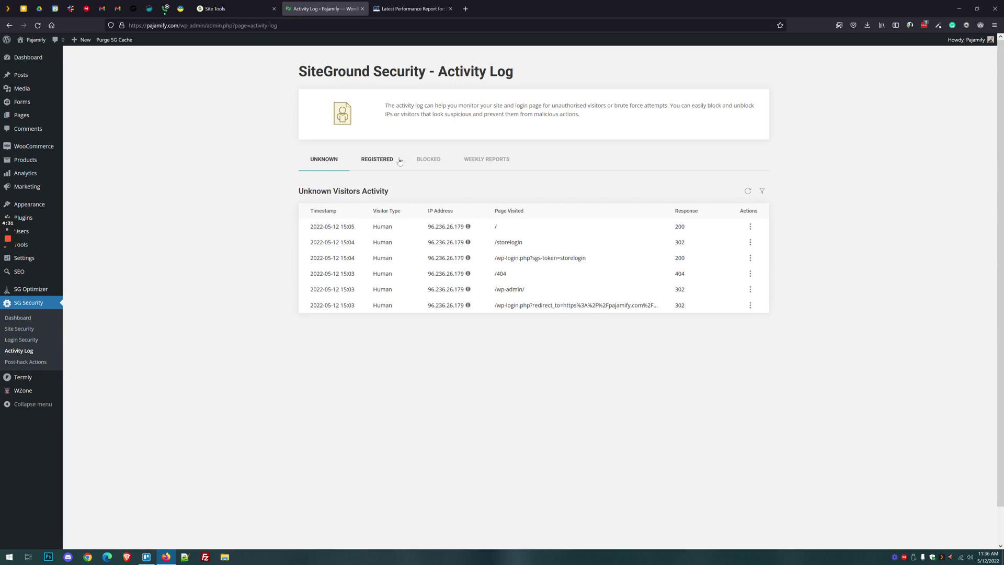
left_click(421, 161)
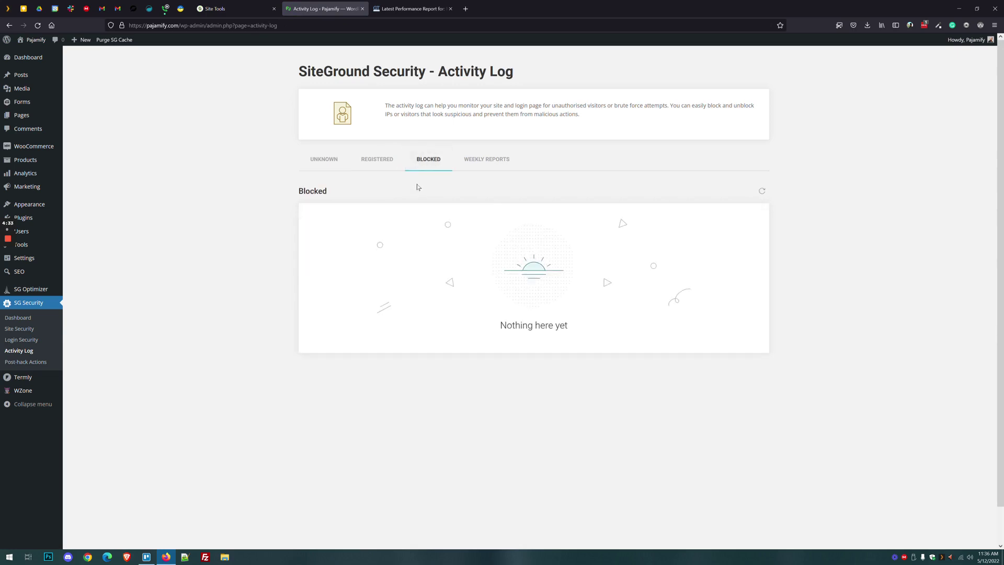
left_click(473, 158)
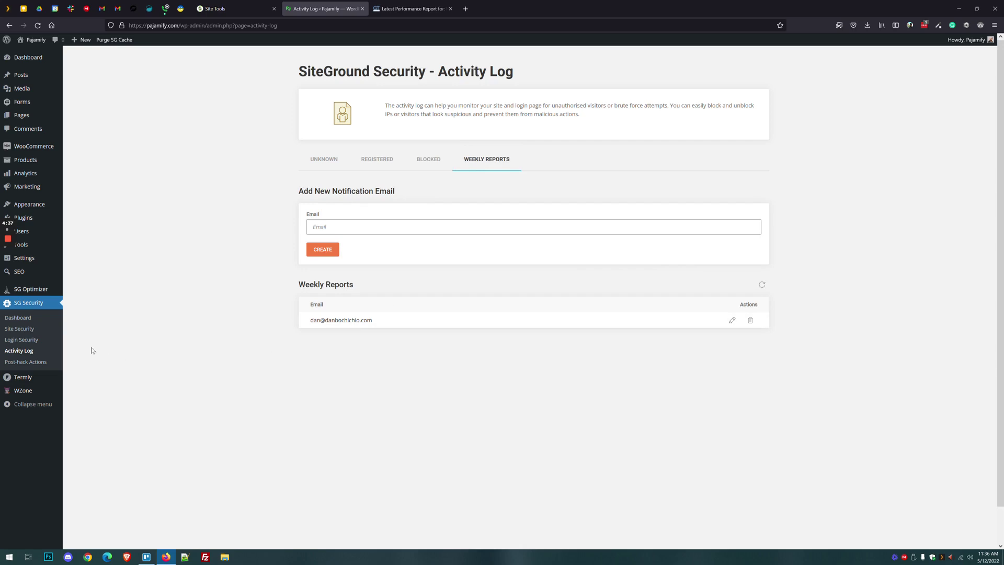
Step: Open the Post-hack Actions page and read the Reinstall All Free Plugins description
left_click(22, 365)
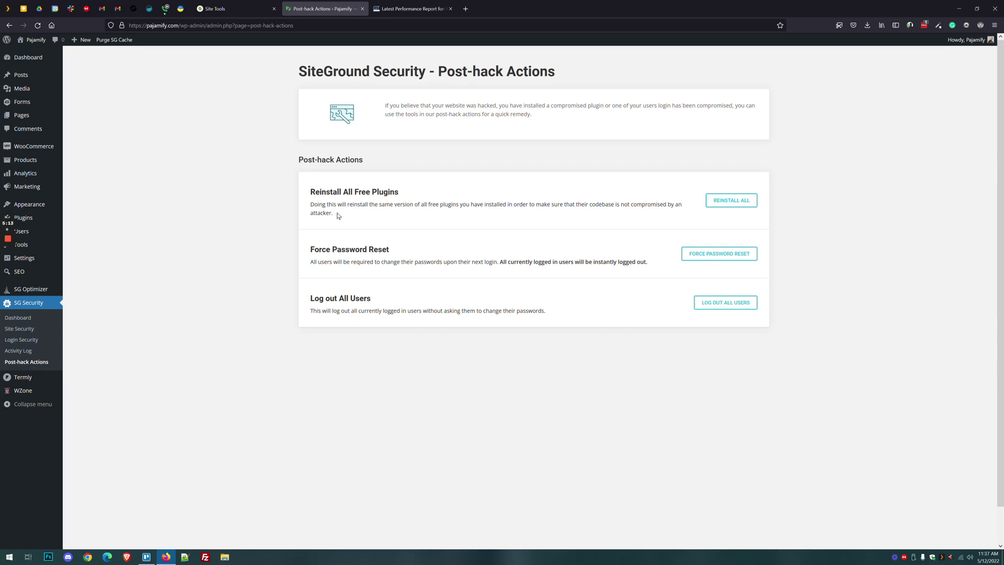
left_click_drag(335, 214, 305, 203)
left_click(306, 205)
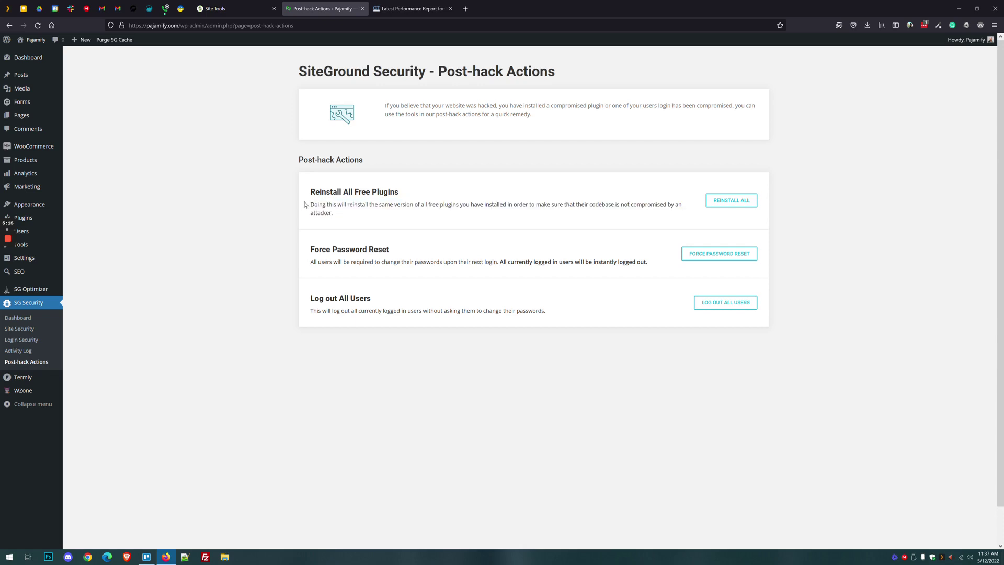